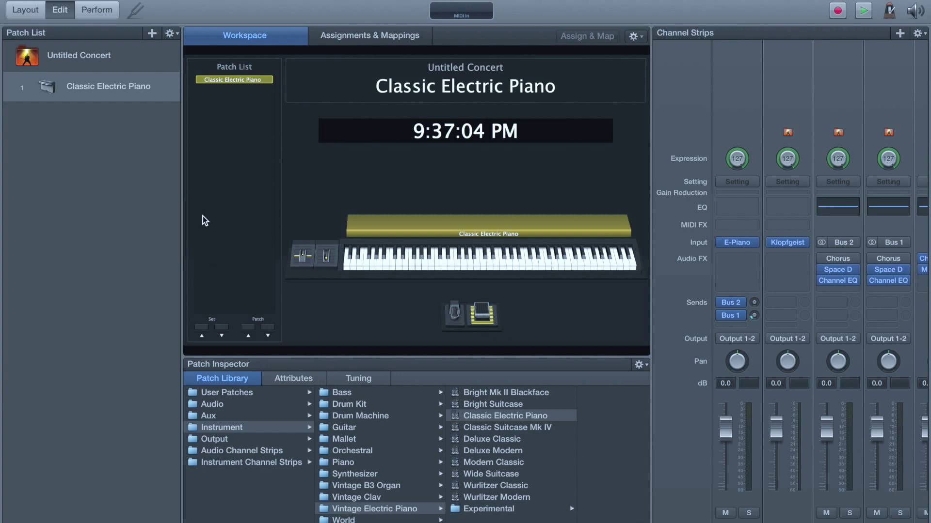
# Switch the concert into layout mode to edit its screen controls.
pyautogui.click(24, 11)
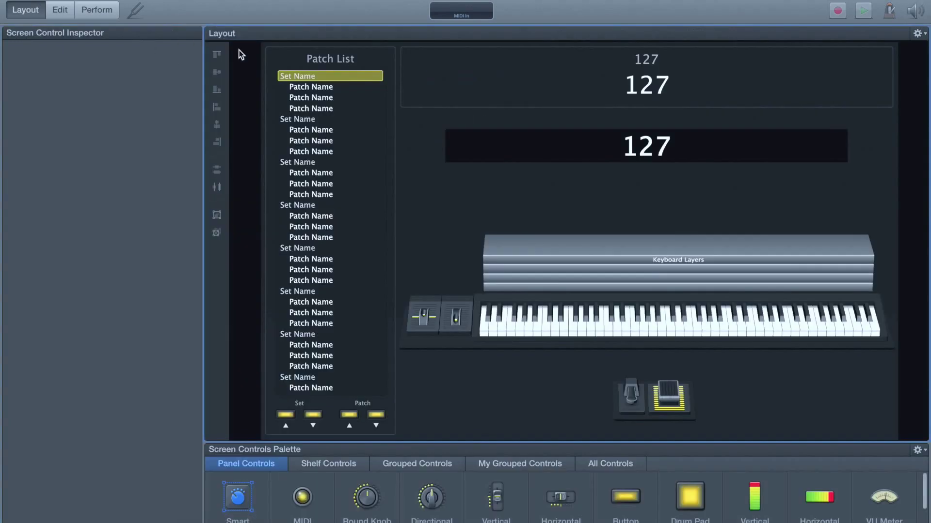
# Assign the on-screen keyboard to the Nord Stage MIDI output, keeping Channel 1.
pyautogui.click(601, 317)
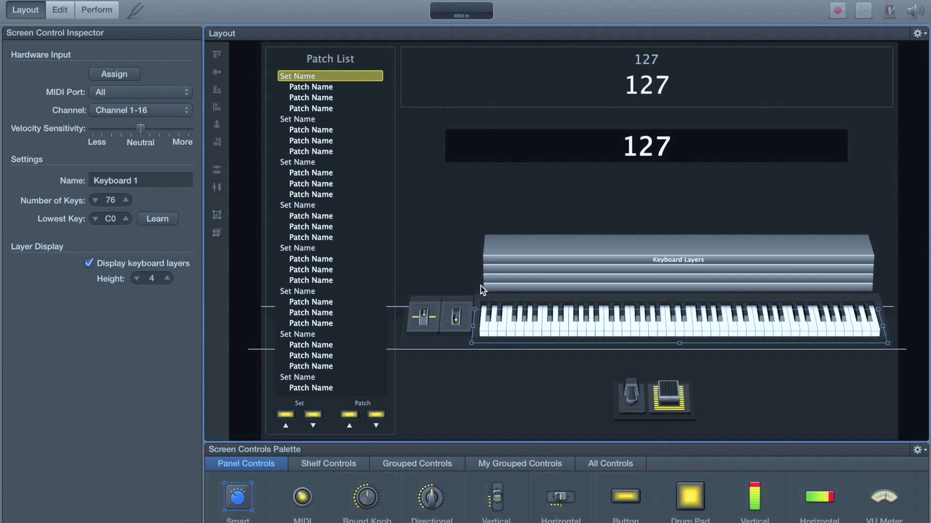
pyautogui.click(123, 74)
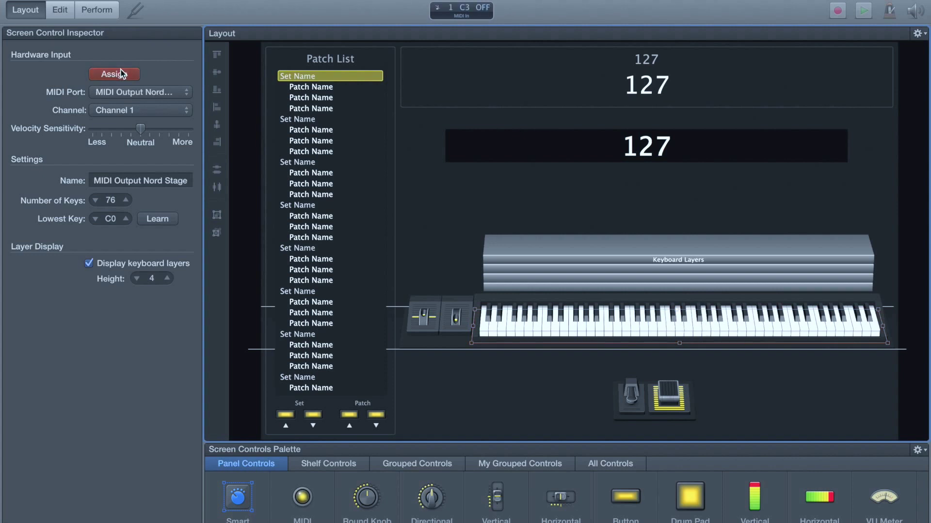
pyautogui.click(126, 111)
pyautogui.click(126, 112)
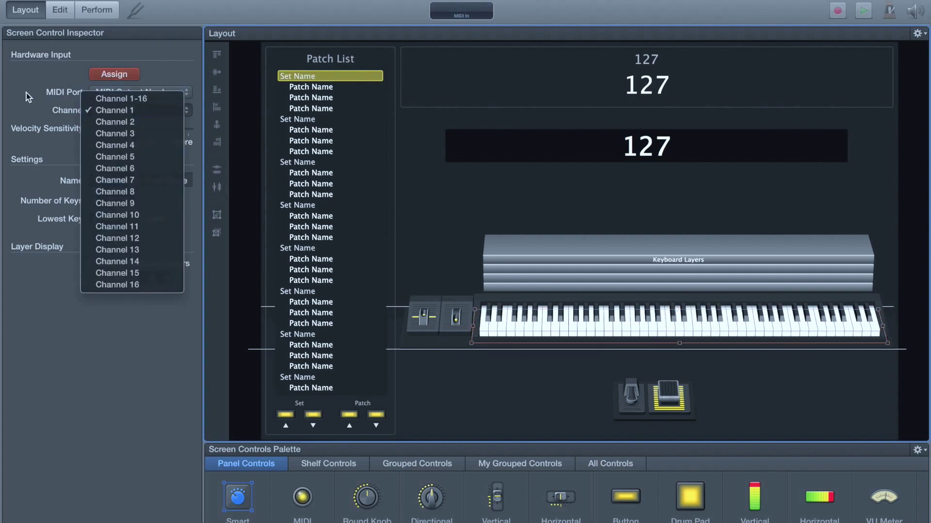
# Return to edit mode, select the E-Piano channel strip, then go back to layout mode.
pyautogui.click(59, 14)
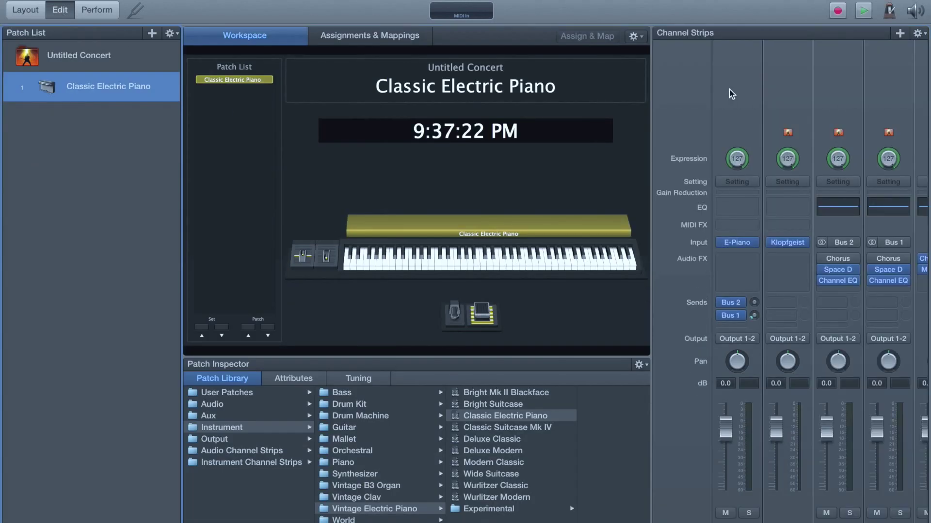
pyautogui.click(731, 94)
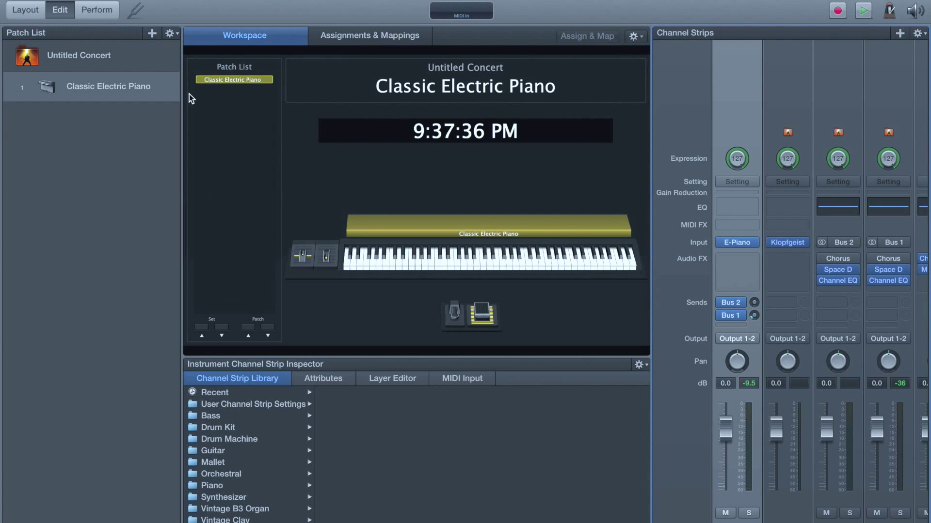
pyautogui.click(24, 12)
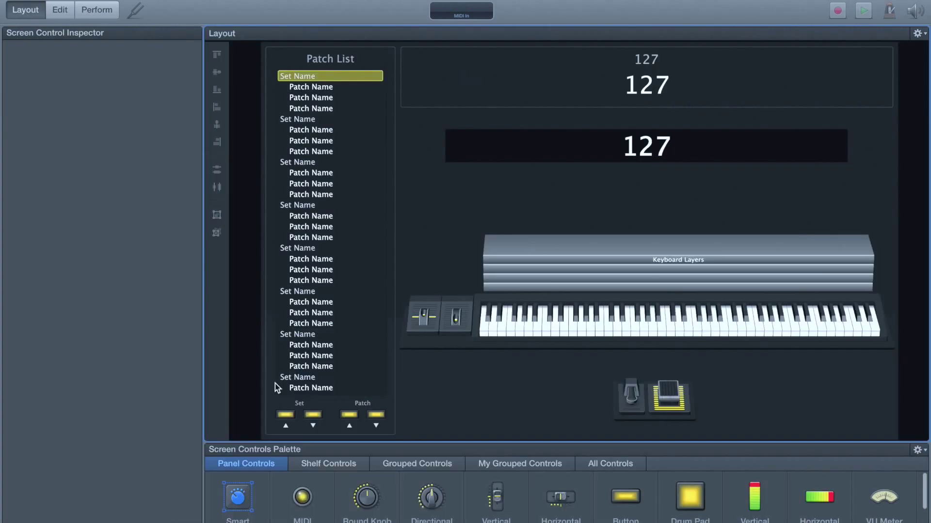
# Place a small MIDI input control below the keyboard, learning the Nord Stage on Channel 6.
pyautogui.moveTo(301, 495); pyautogui.dragTo(436, 408)
pyautogui.click(449, 386)
pyautogui.click(429, 395)
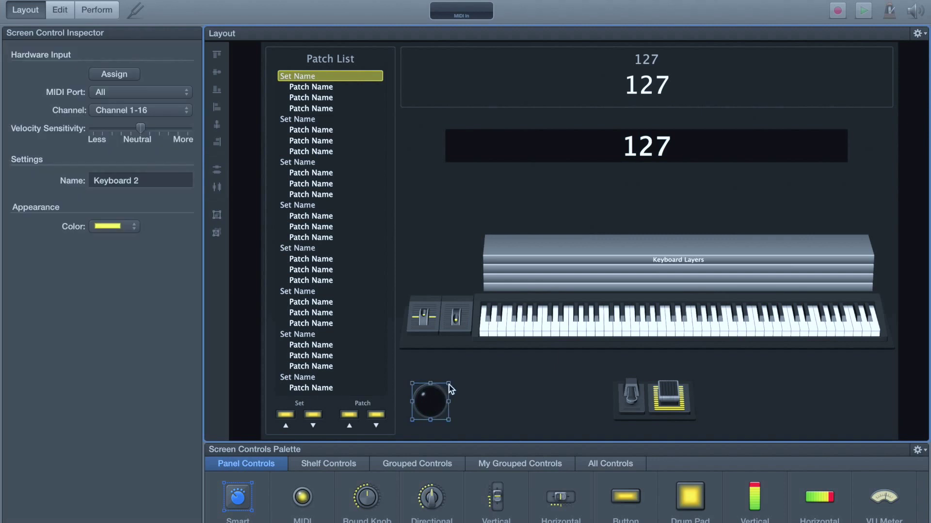
pyautogui.moveTo(449, 386); pyautogui.dragTo(422, 410)
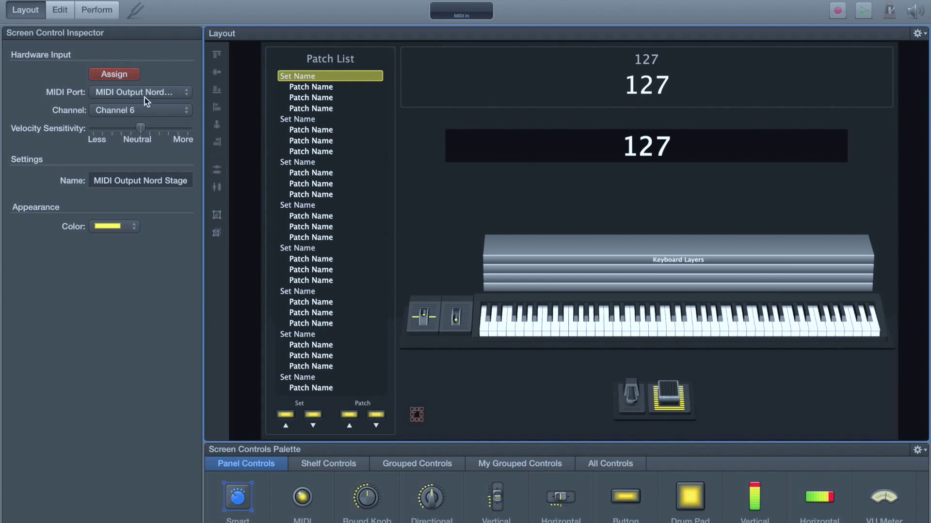
pyautogui.click(114, 74)
pyautogui.click(59, 12)
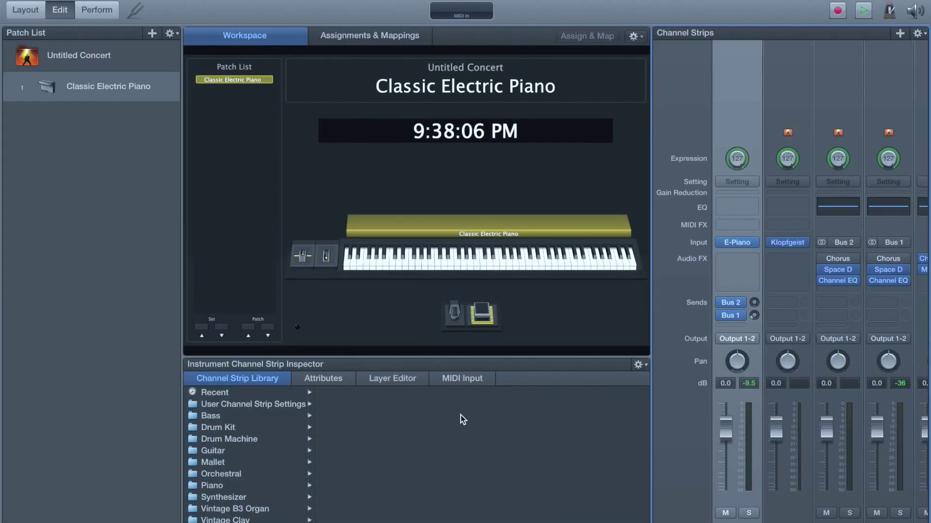
pyautogui.click(26, 11)
# Add round Knob 1 beside the keyboard, learning the Nord Stage's Channel 6 controller 73.
pyautogui.moveTo(366, 496); pyautogui.dragTo(441, 253)
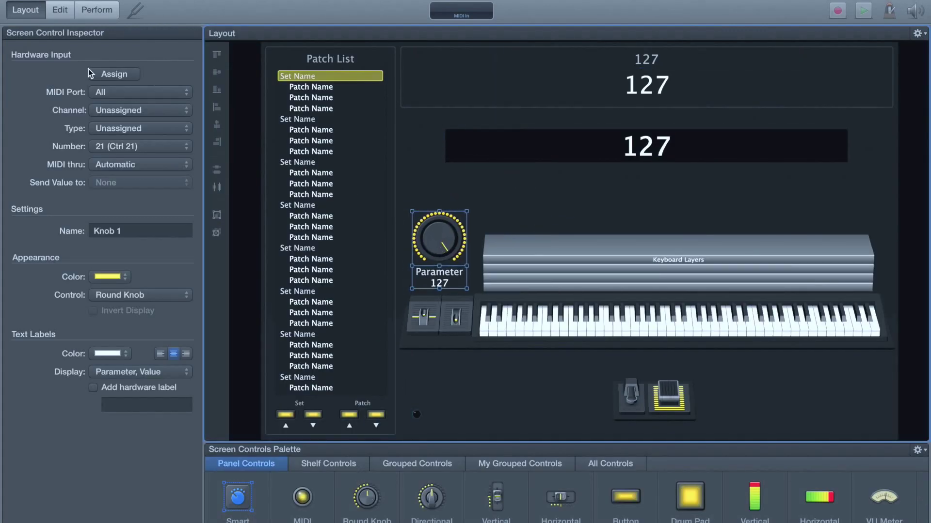
pyautogui.click(113, 75)
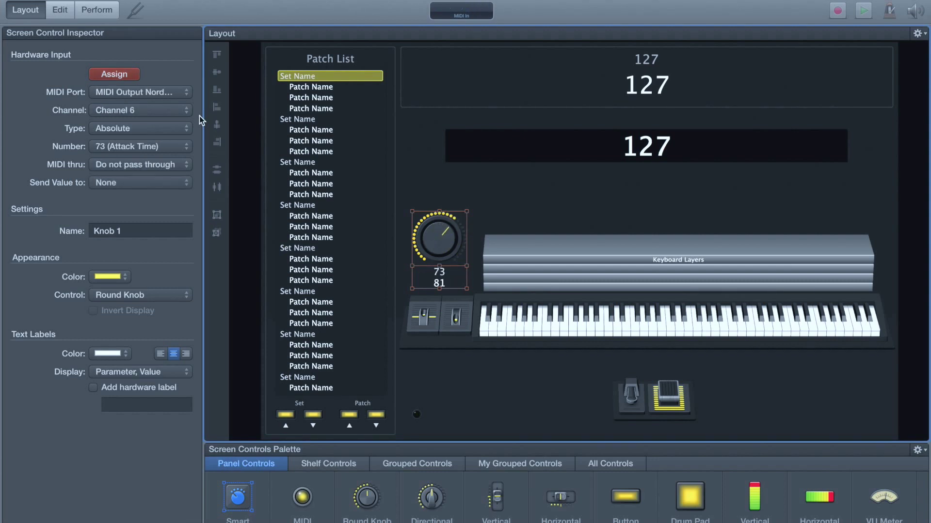
pyautogui.click(124, 74)
pyautogui.click(61, 12)
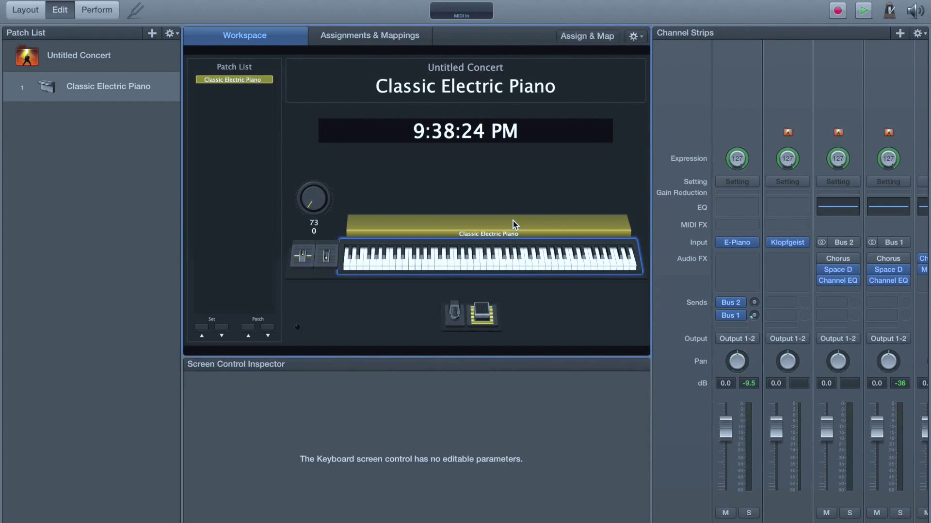
pyautogui.click(514, 222)
# Set the E-Piano channel strip's MIDI input keyboard to MIDI Output Nord Stage 2 (6).
pyautogui.click(740, 118)
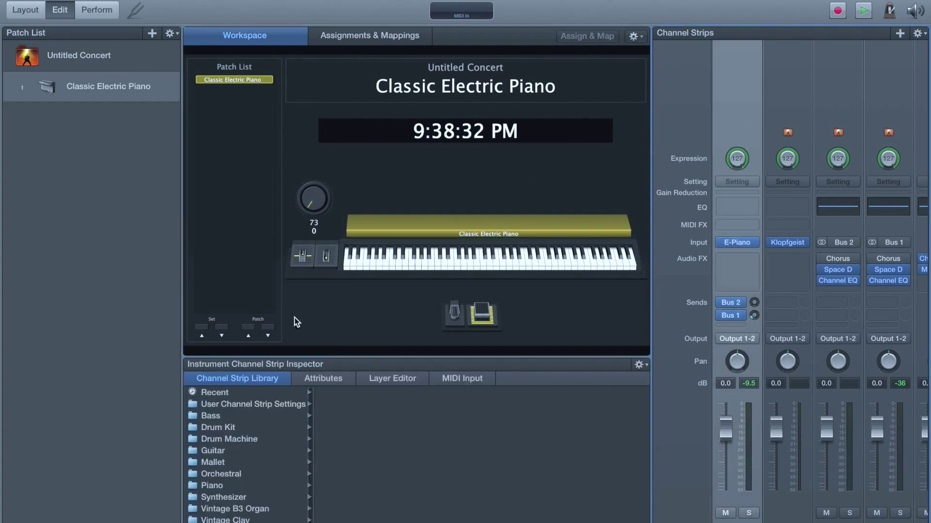
pyautogui.click(458, 379)
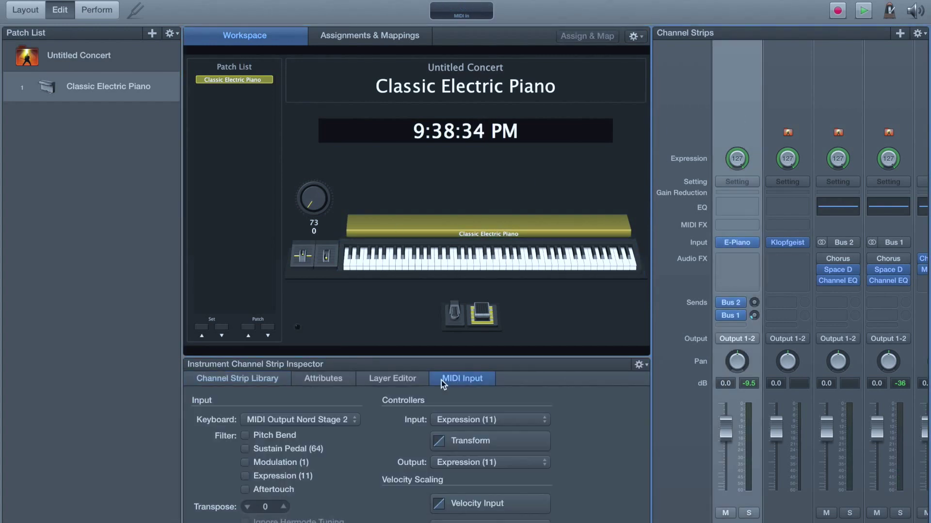
pyautogui.click(297, 421)
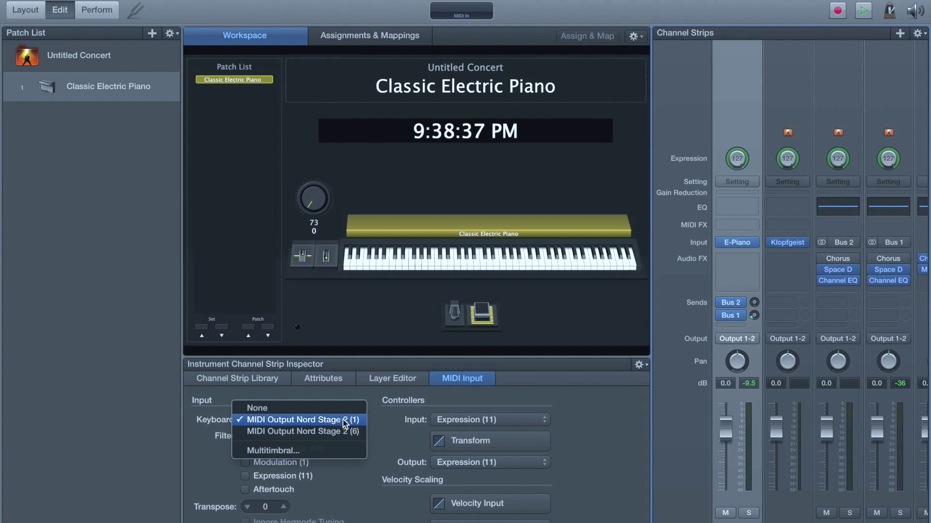
pyautogui.click(354, 431)
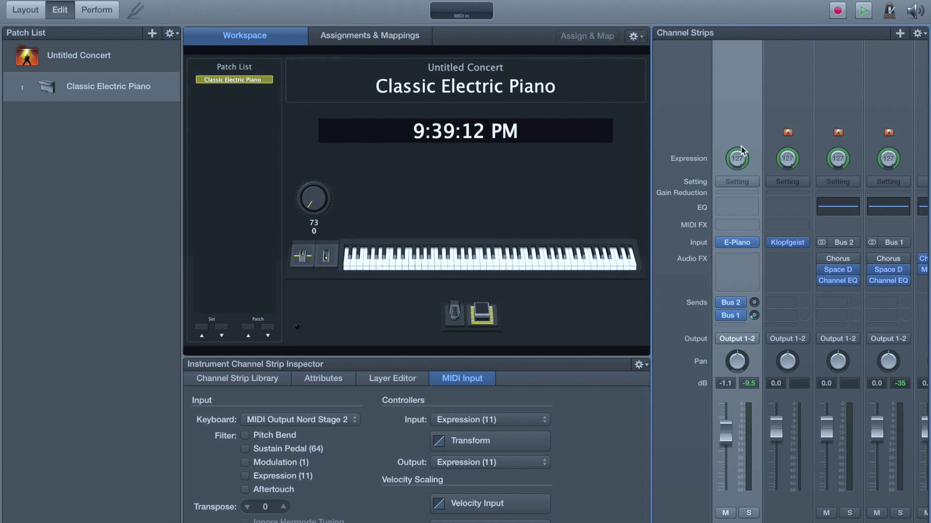
pyautogui.click(738, 244)
# Move the Vintage Electric Piano window aside and show its parameters as a Controls list.
pyautogui.moveTo(313, 34); pyautogui.dragTo(696, 76)
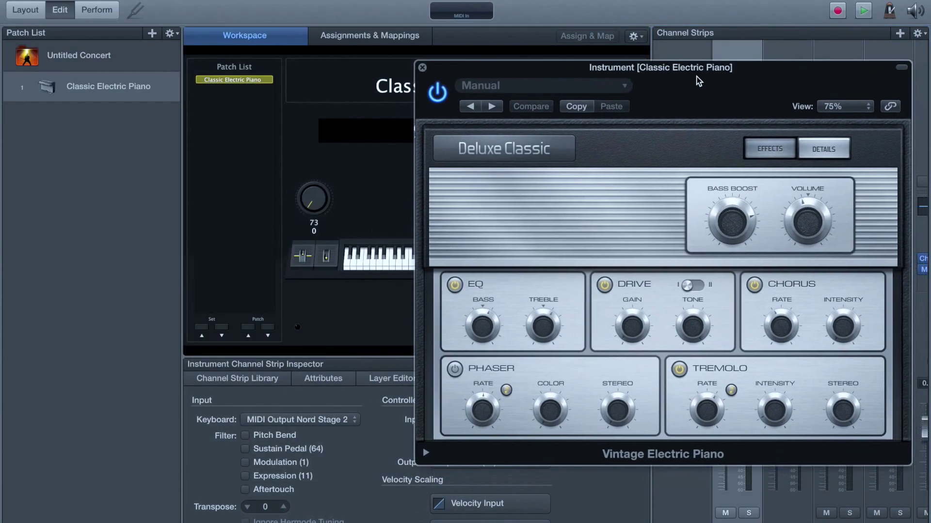
pyautogui.click(860, 110)
pyautogui.click(859, 119)
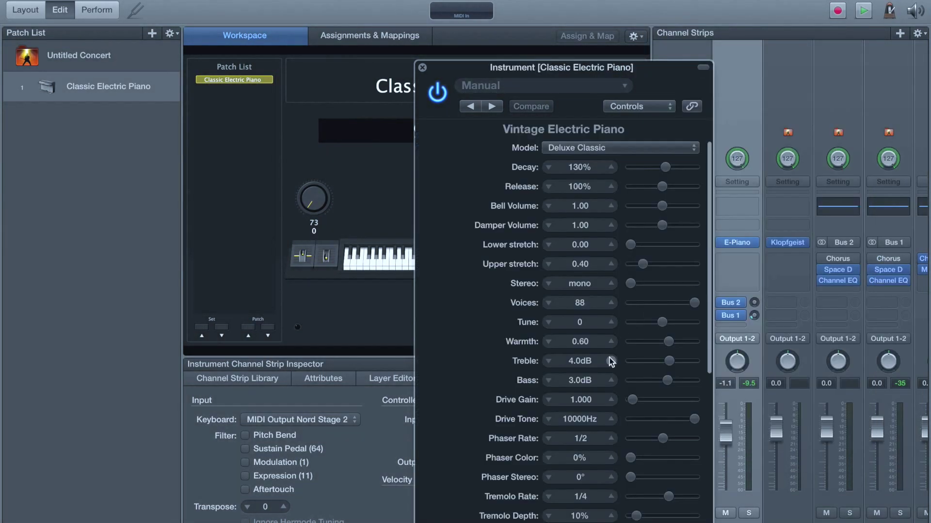
pyautogui.scroll(-5, 611, 361)
pyautogui.scroll(-3, 490, 452)
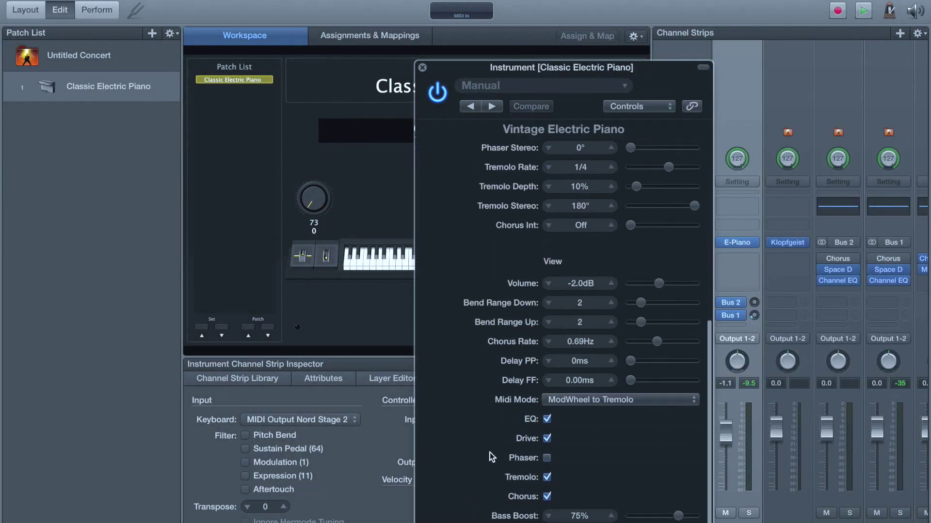
pyautogui.scroll(-1, 490, 456)
pyautogui.scroll(8, 489, 456)
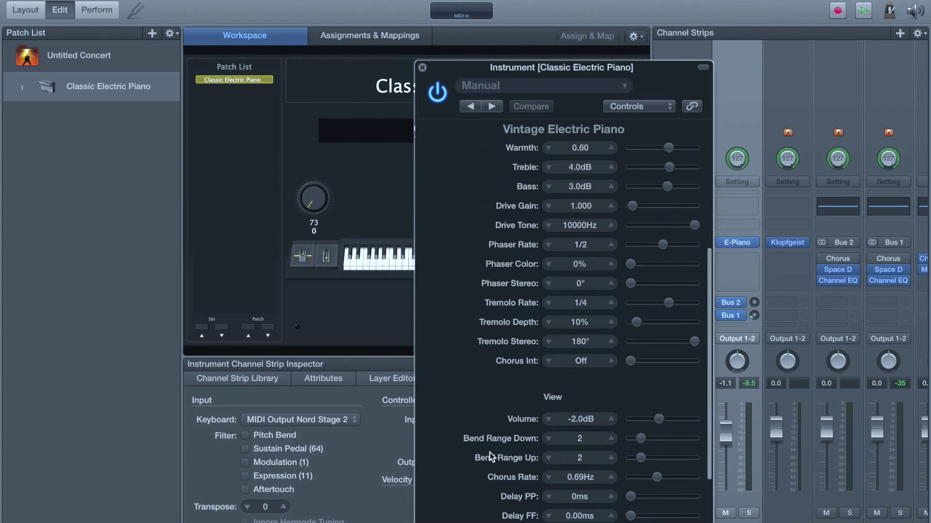
pyautogui.click(310, 201)
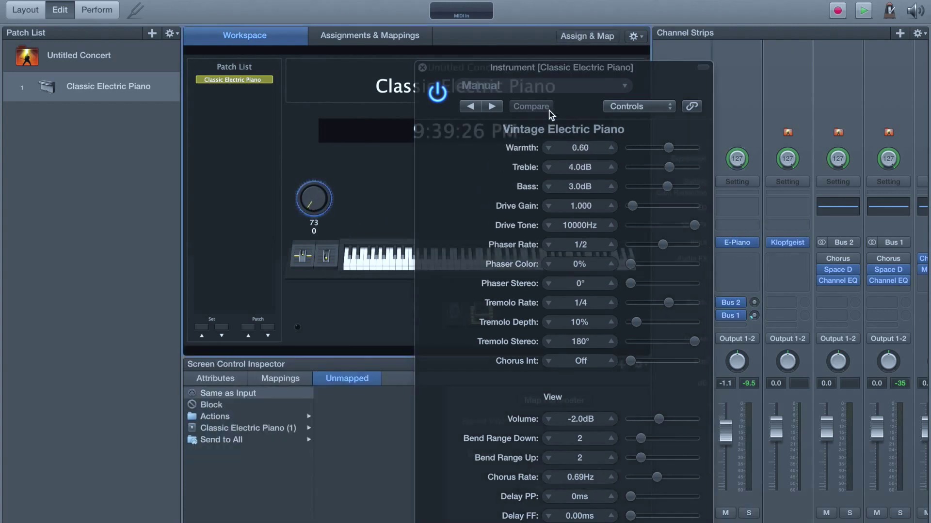
# Map the round knob to the electric piano's Tremolo Depth, ranging Off to 75%.
pyautogui.moveTo(572, 68); pyautogui.dragTo(228, 63)
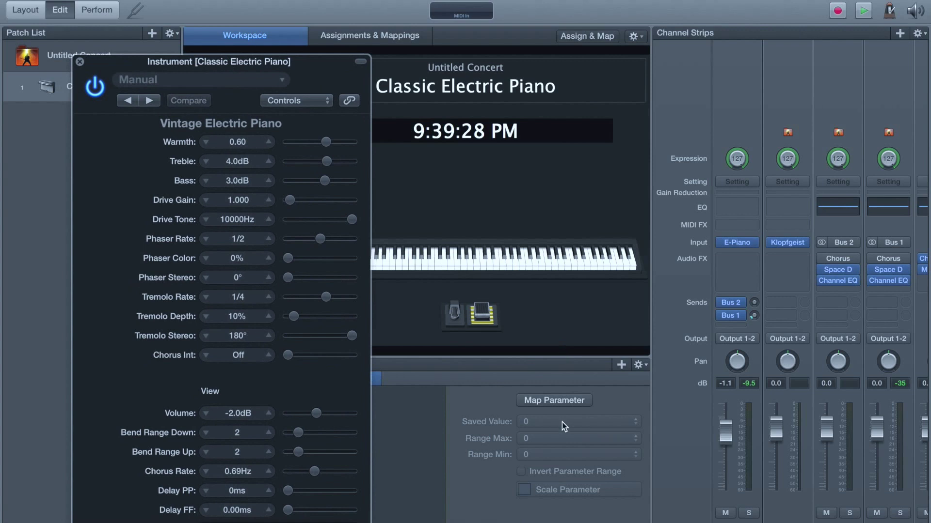
pyautogui.click(558, 401)
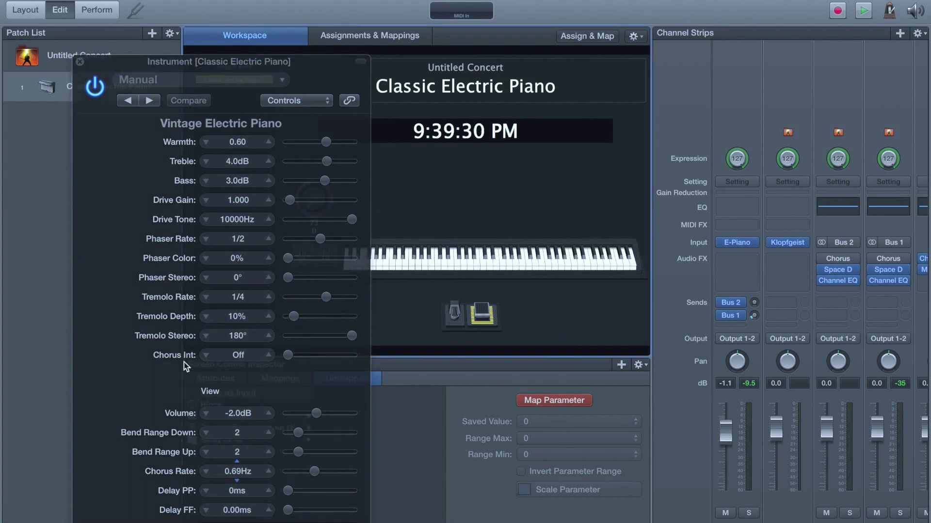
pyautogui.click(293, 317)
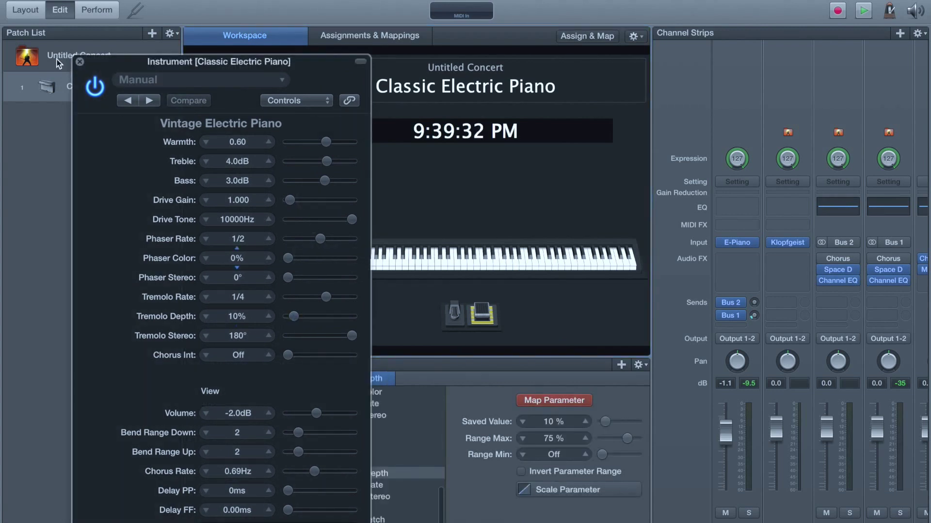
pyautogui.click(79, 61)
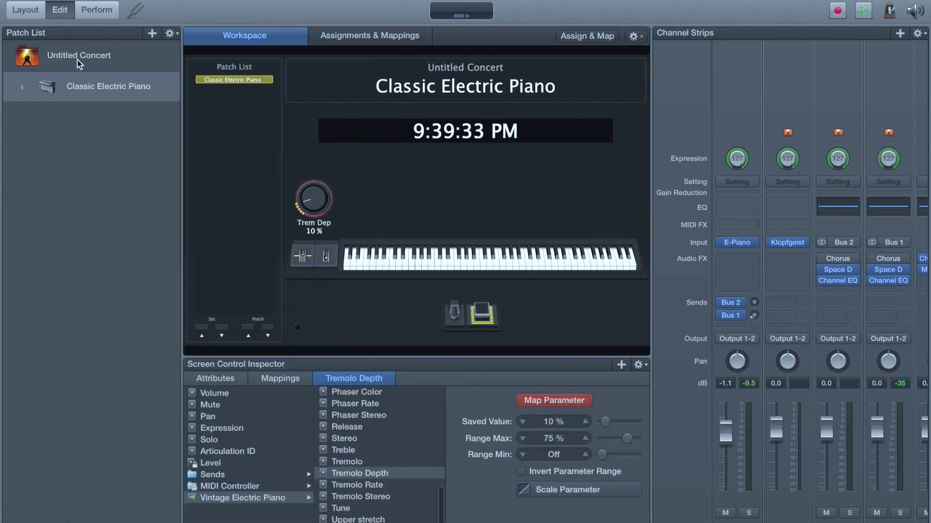
pyautogui.click(573, 400)
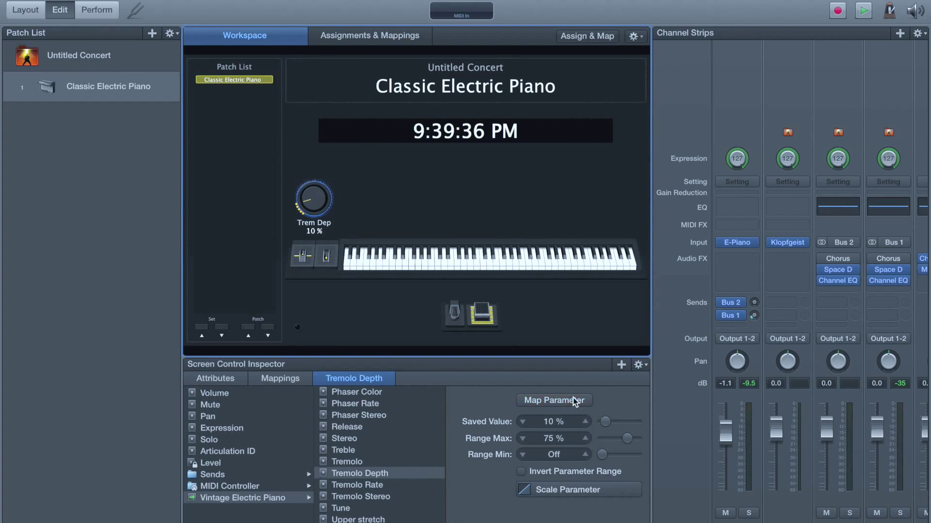